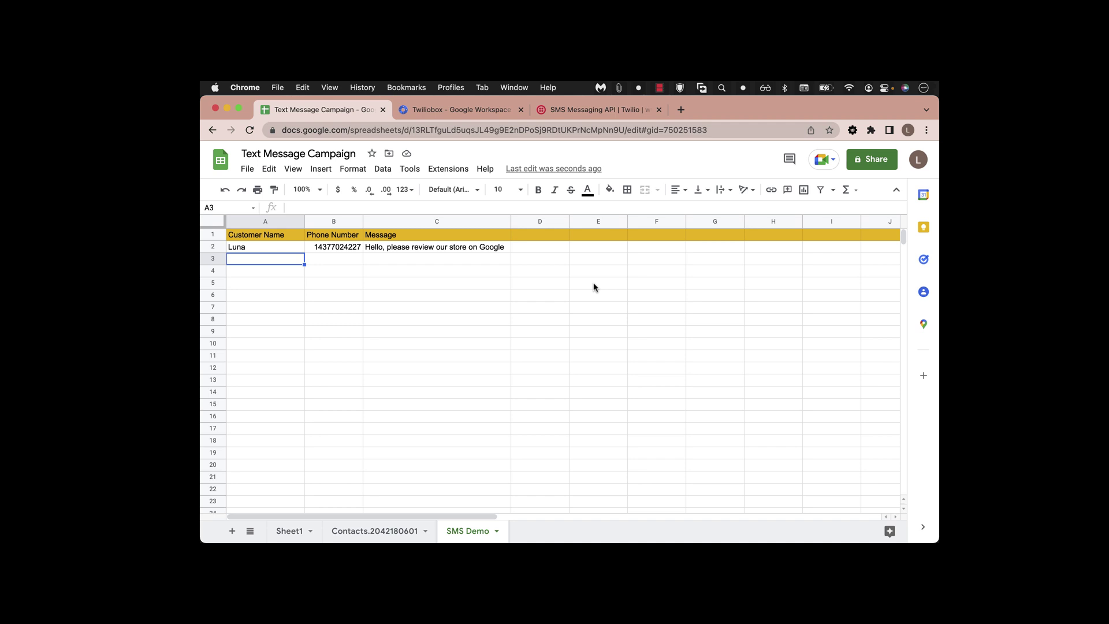
# Step: Look over the Twiliobox add-on listing in the Google Workspace Marketplace tab
pyautogui.click(455, 110)
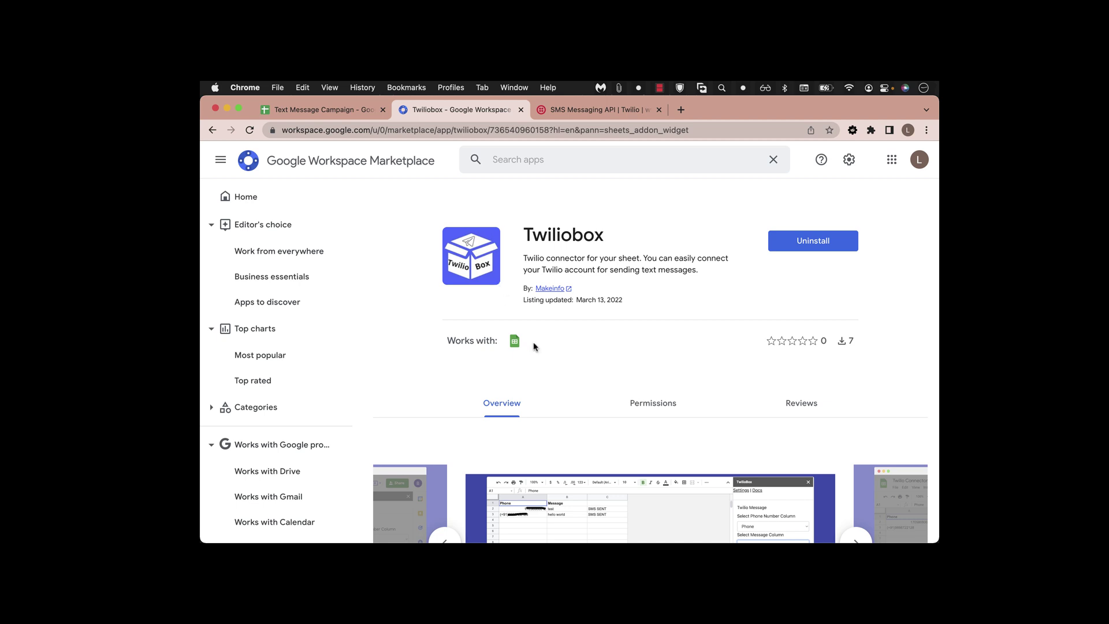
pyautogui.scroll(-3, 534, 346)
pyautogui.scroll(2, 535, 346)
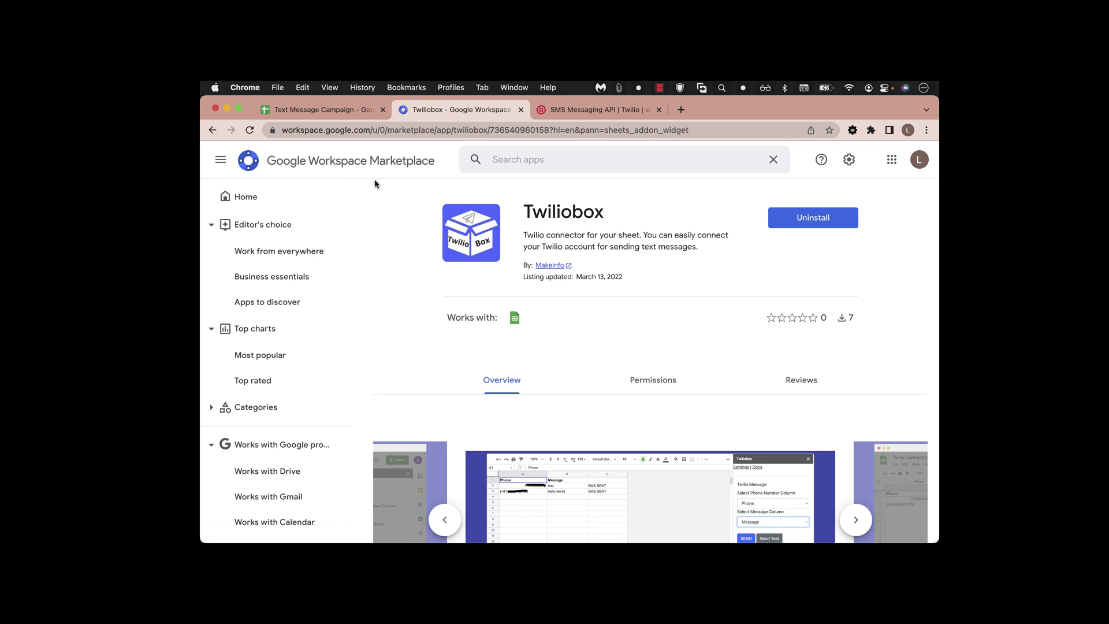
# Step: Return to the Text Message Campaign sheet and open Extensions > Add-ons > Get add-ons
pyautogui.click(338, 106)
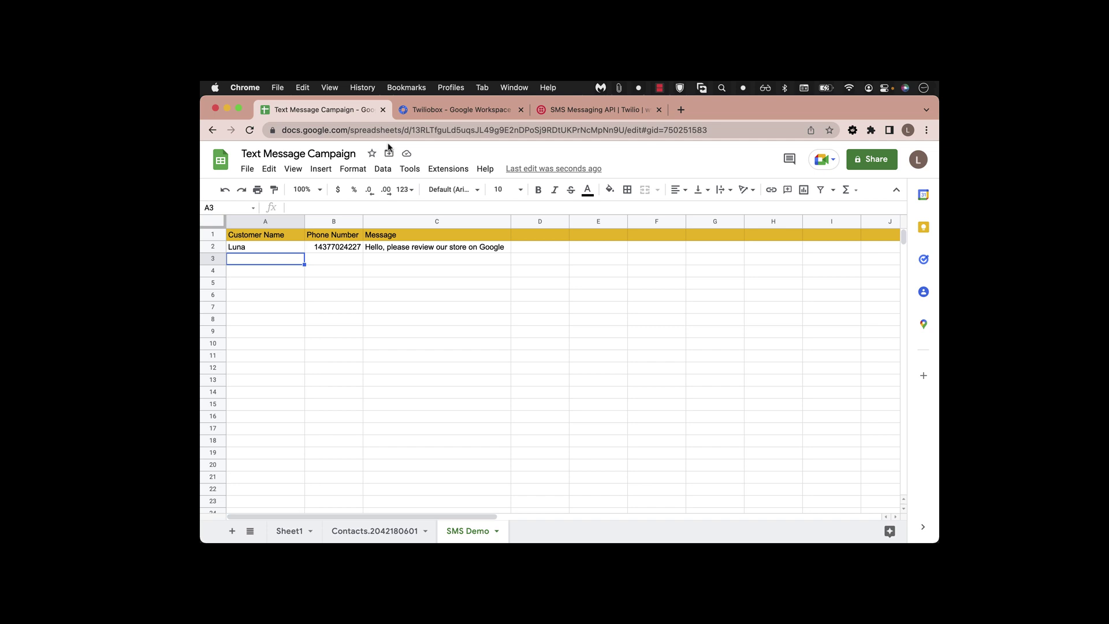
pyautogui.click(460, 174)
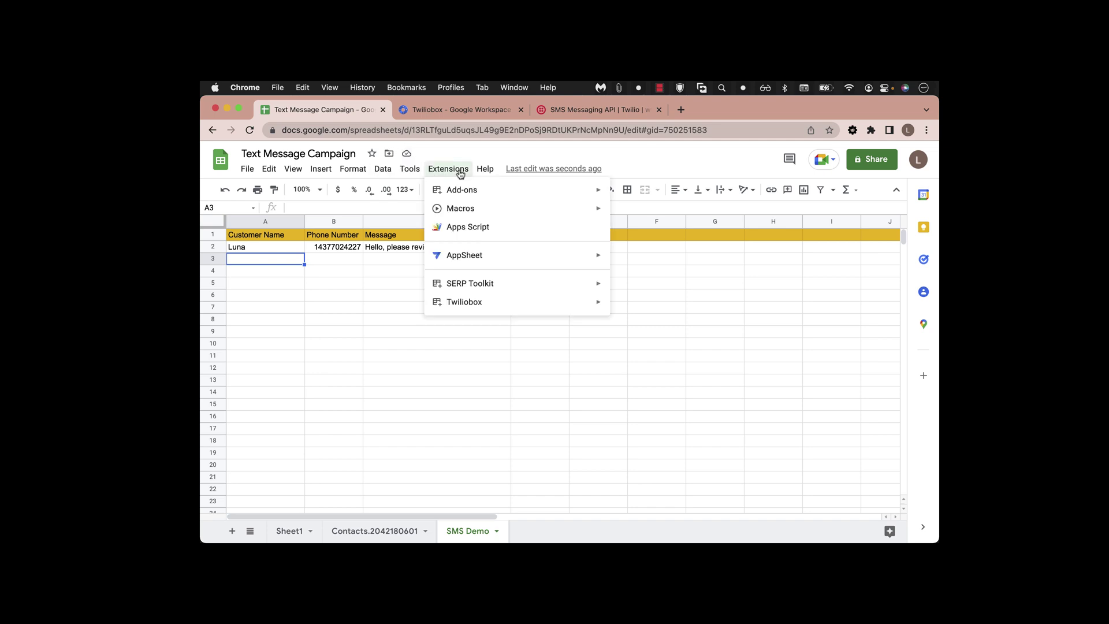
pyautogui.moveTo(470, 197)
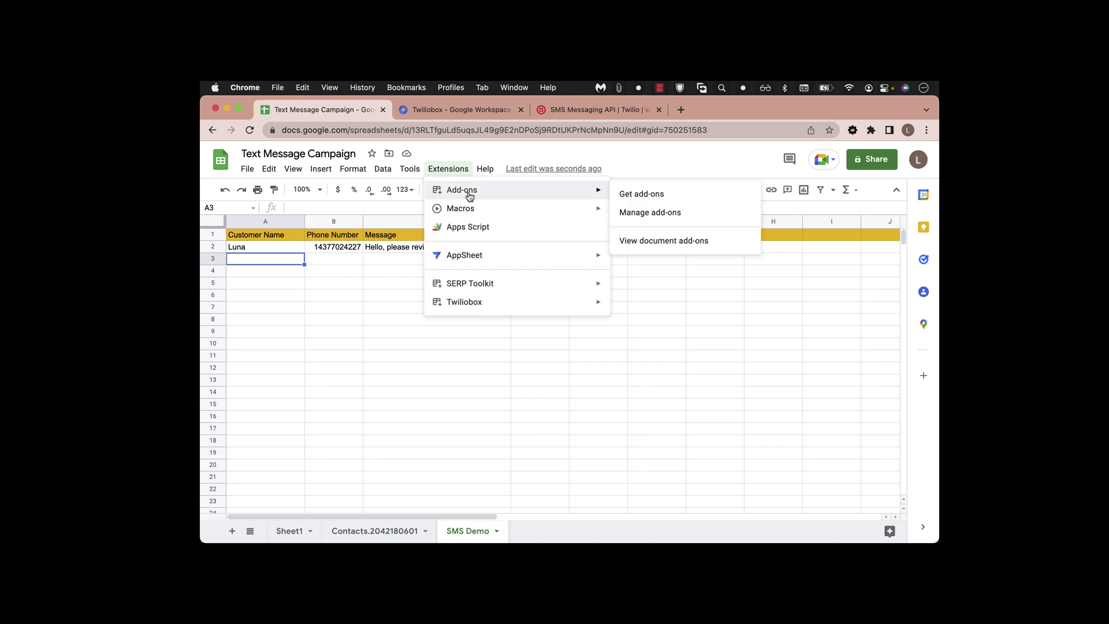
pyautogui.click(632, 196)
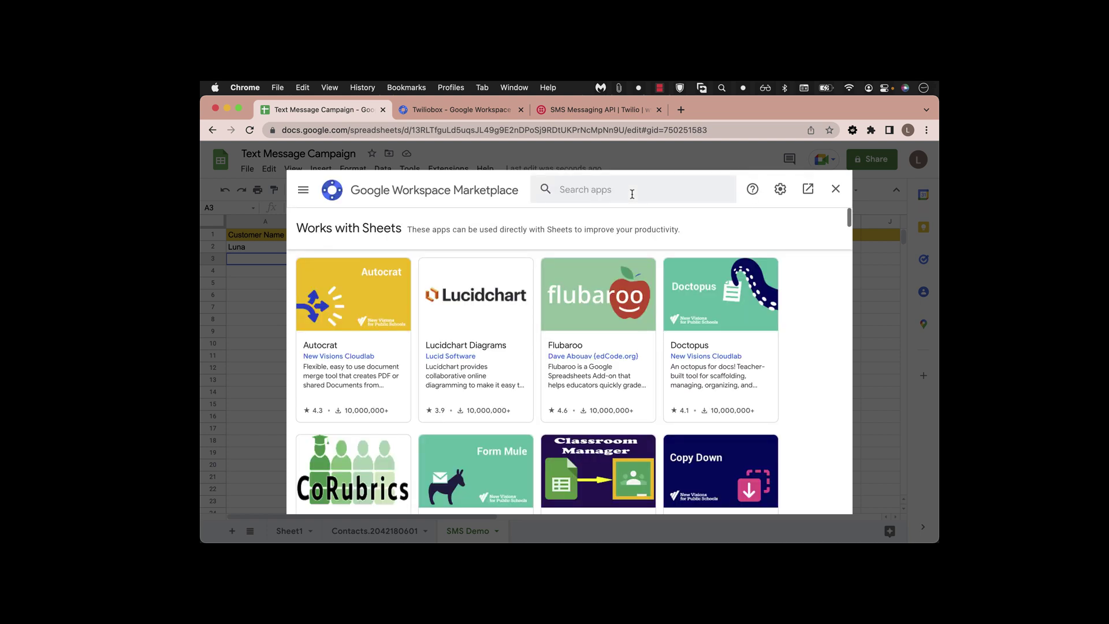
# Step: Search the add-on store for 'Twilio'
pyautogui.click(632, 194)
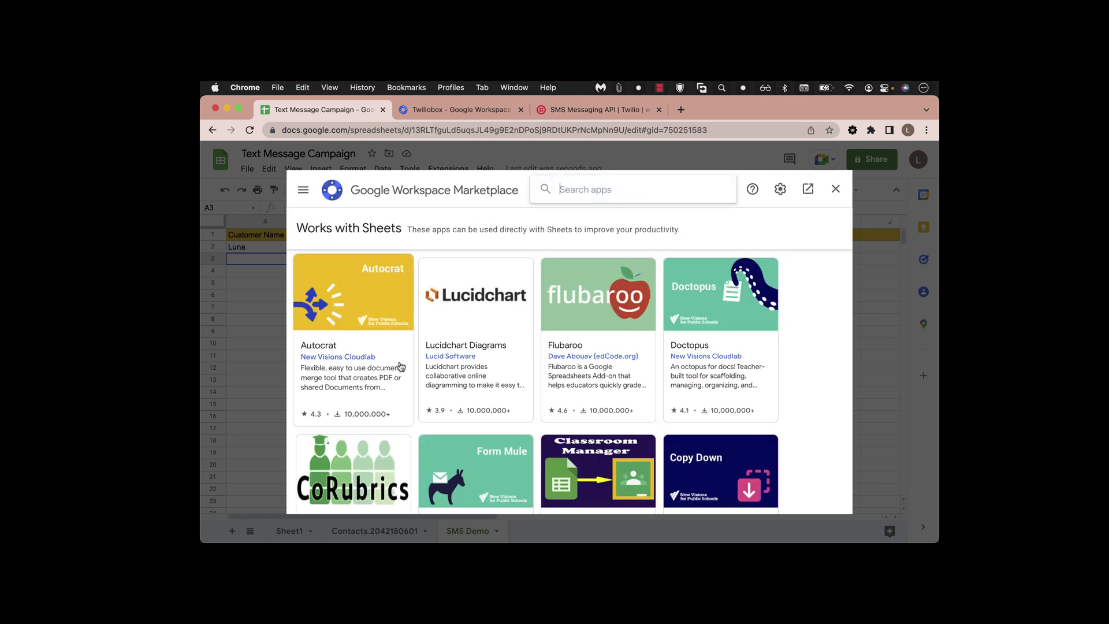
pyautogui.scroll(-1, 806, 337)
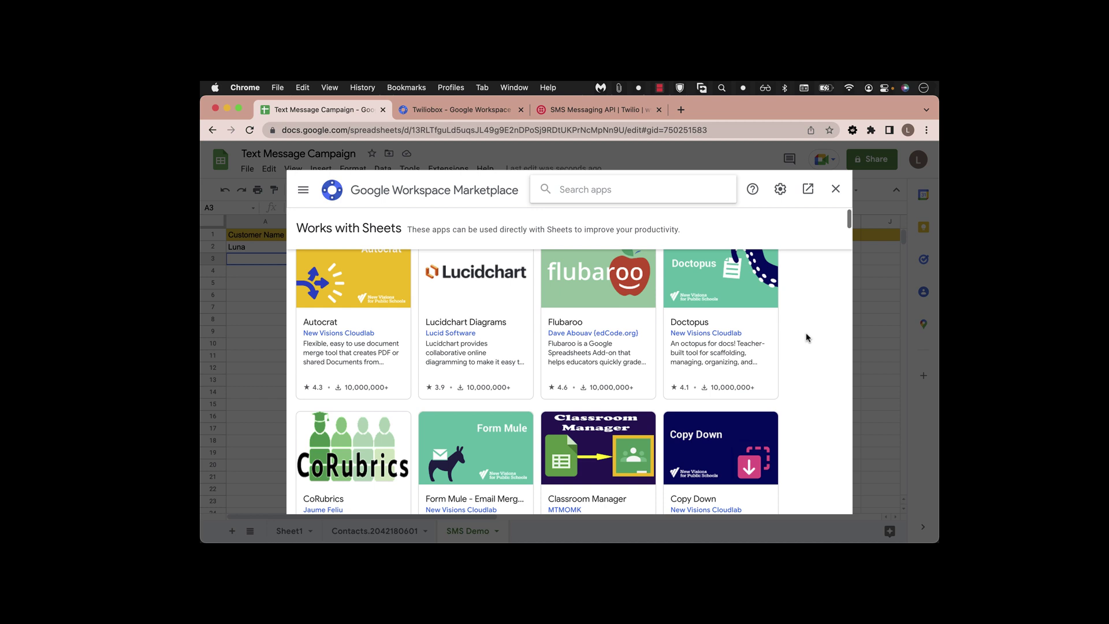
pyautogui.scroll(1, 805, 335)
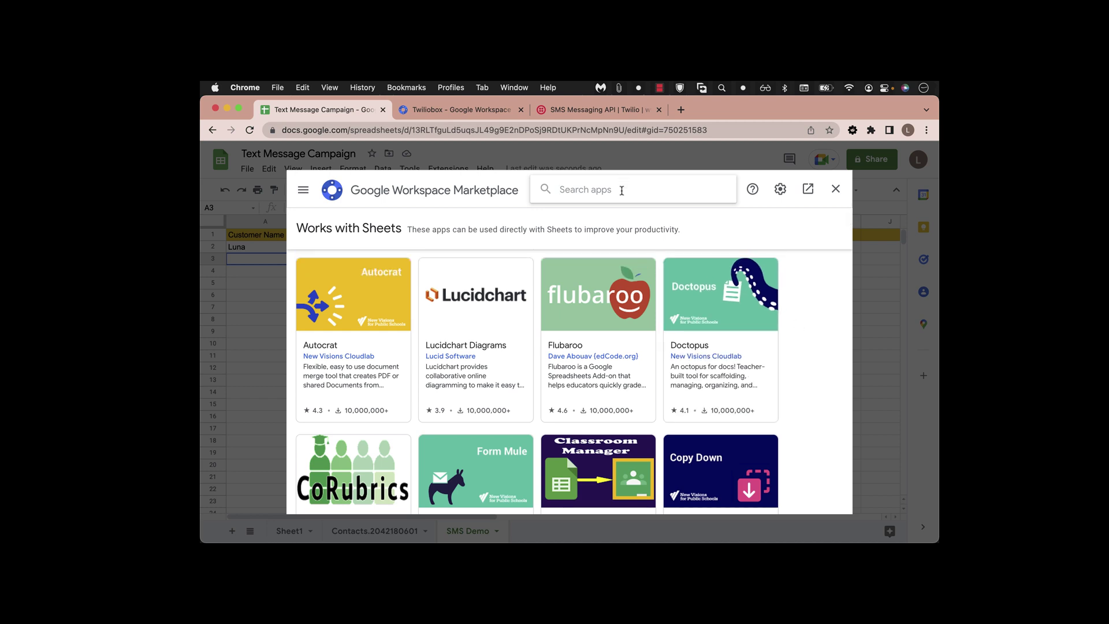
pyautogui.write('Twilio')
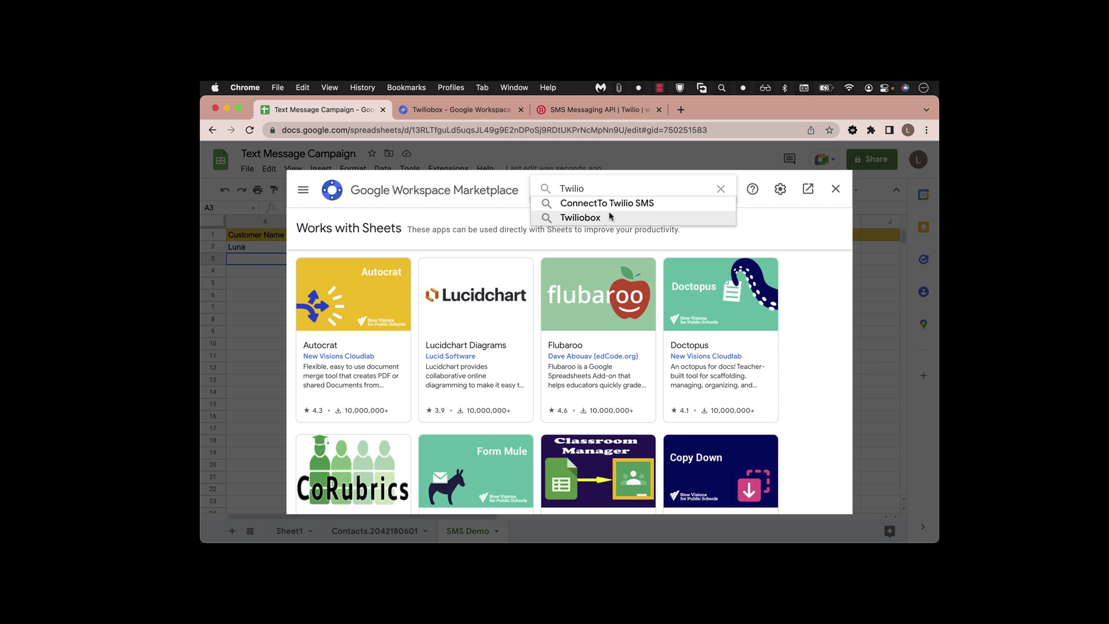
pyautogui.click(609, 216)
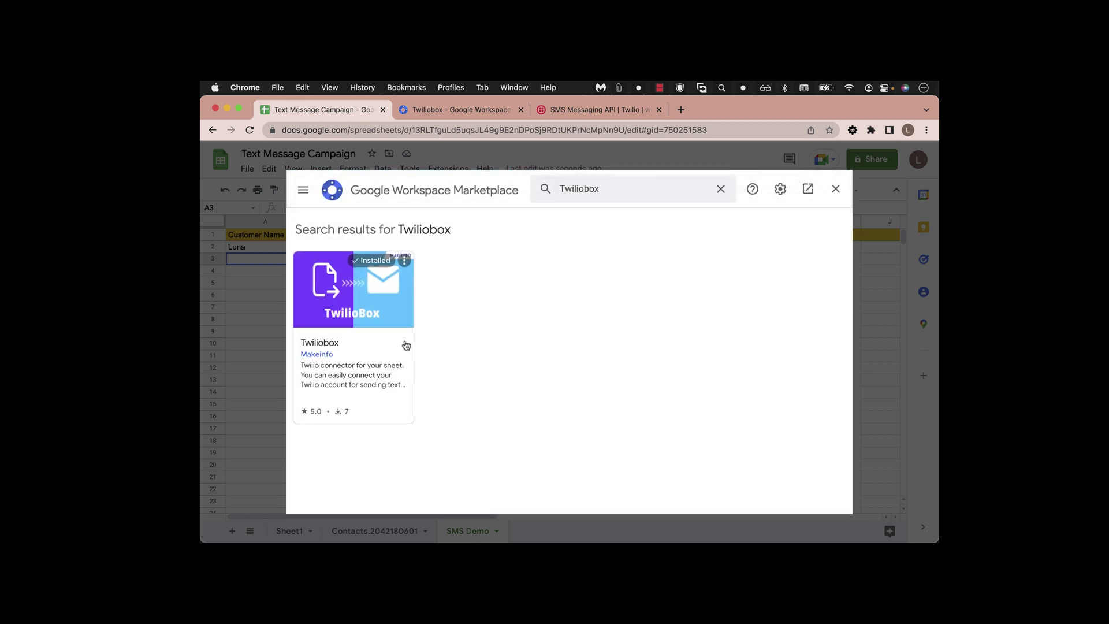
# Step: Review the installed Twiliobox details, then close the store
pyautogui.click(399, 346)
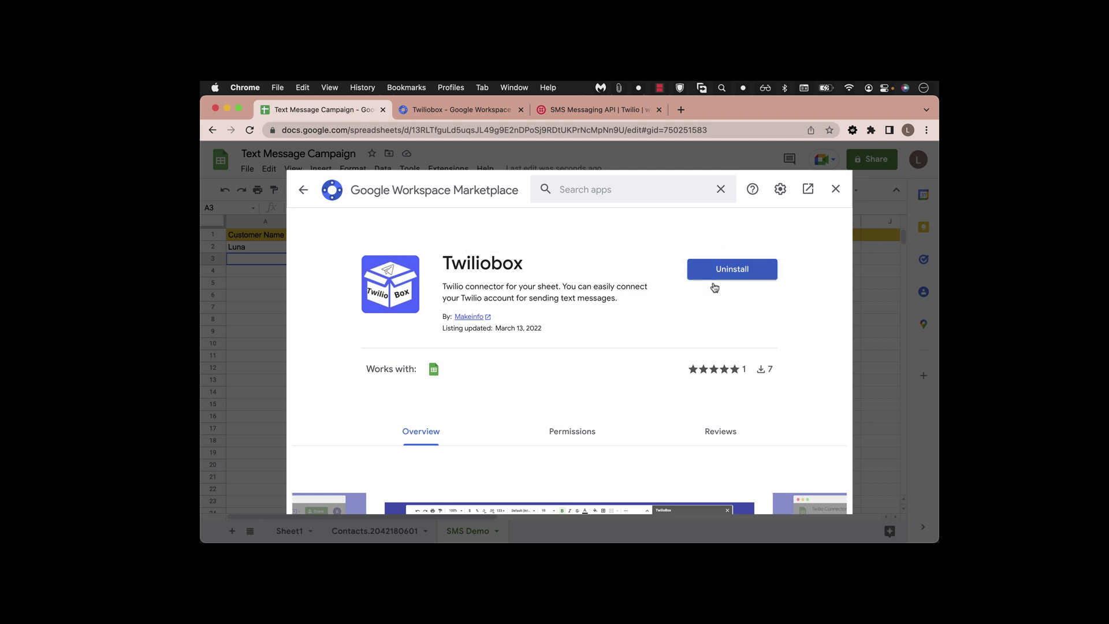
pyautogui.scroll(-5, 582, 372)
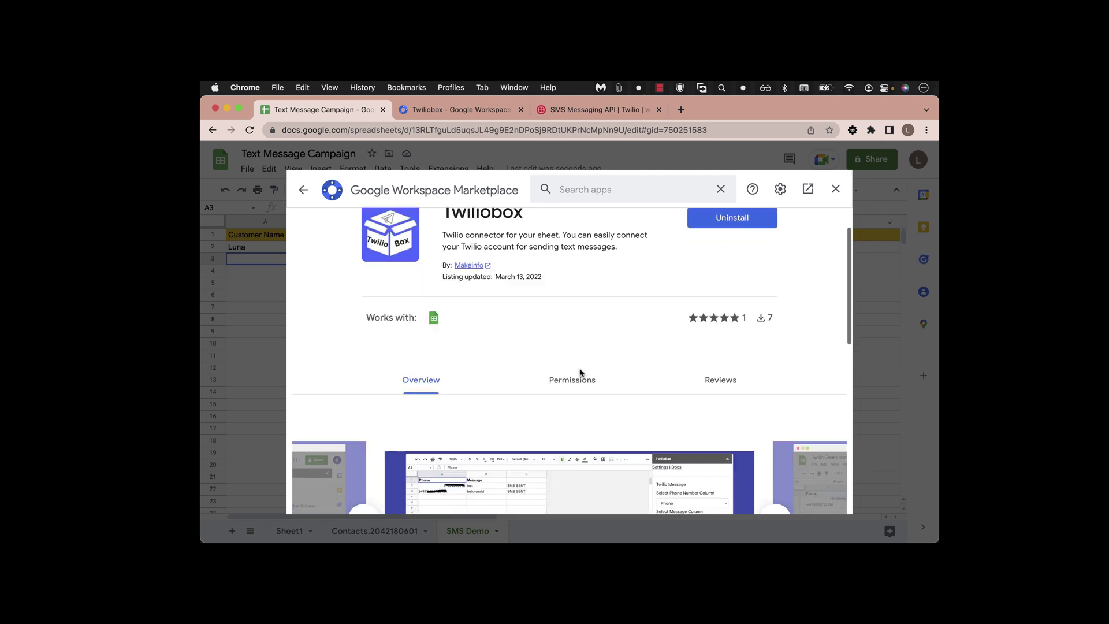
pyautogui.scroll(-1, 581, 371)
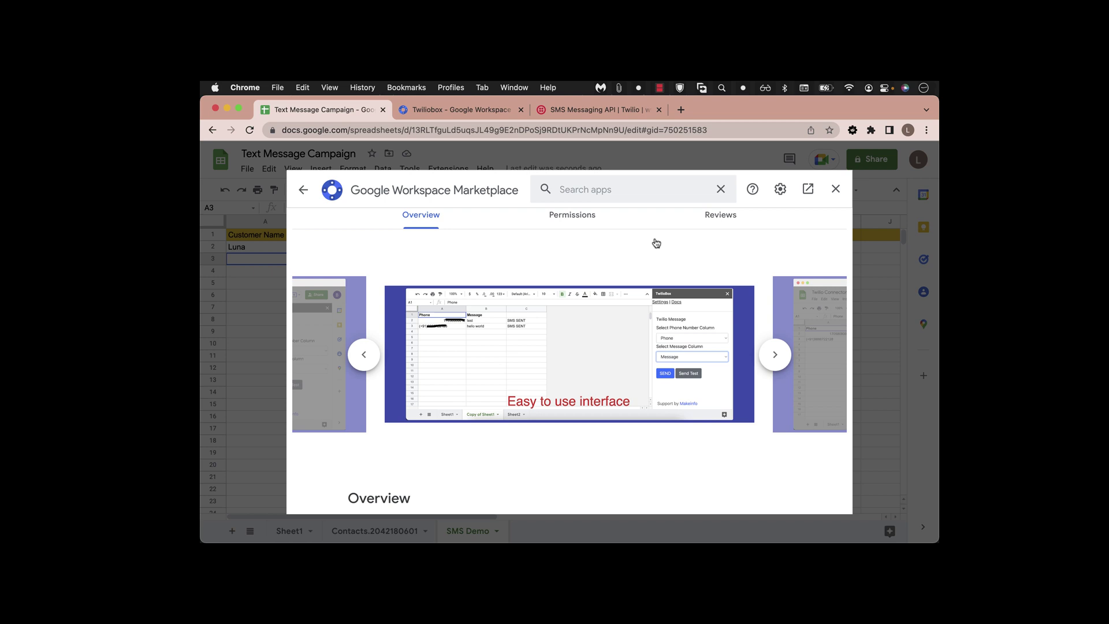
pyautogui.click(836, 189)
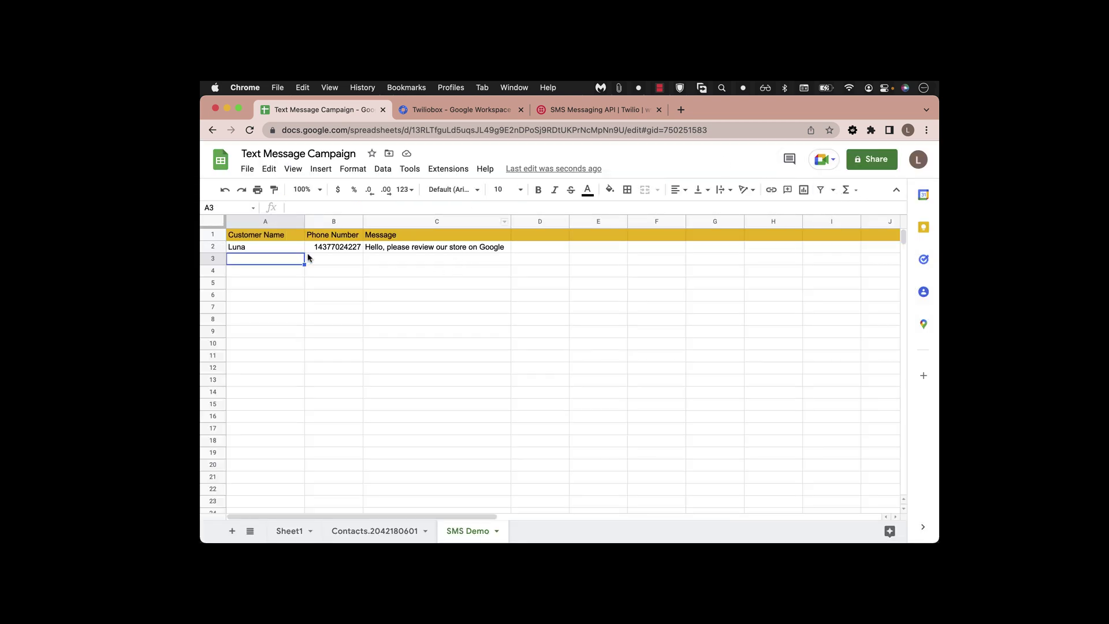
# Step: Check the Extensions menu for Twiliobox, then switch to the Twilio SMS Messaging API page
pyautogui.click(462, 170)
pyautogui.moveTo(492, 304)
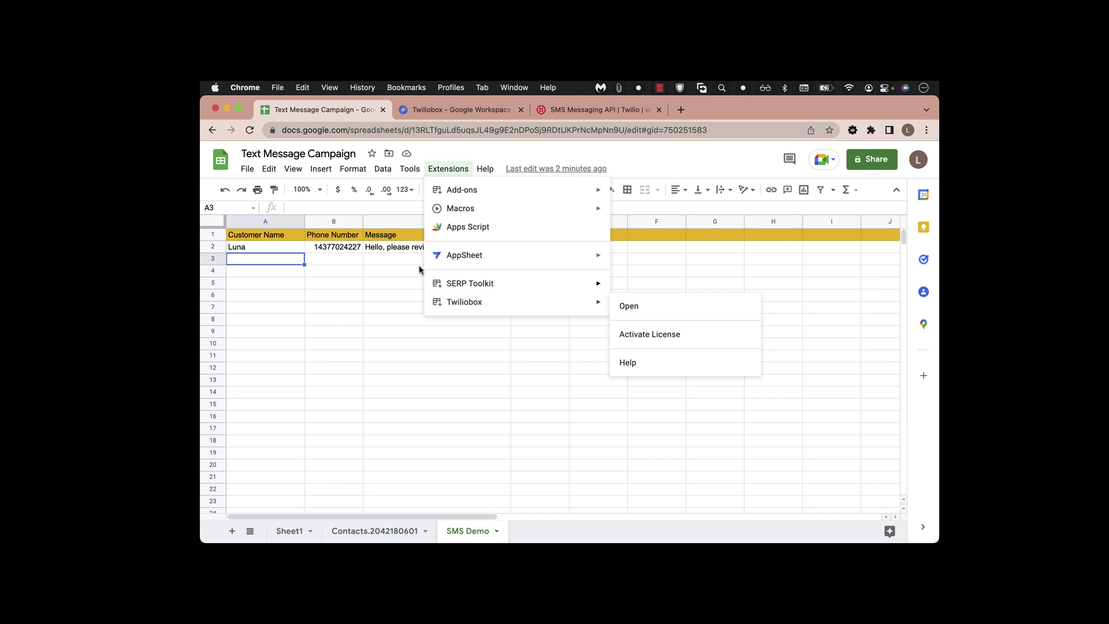
pyautogui.click(406, 276)
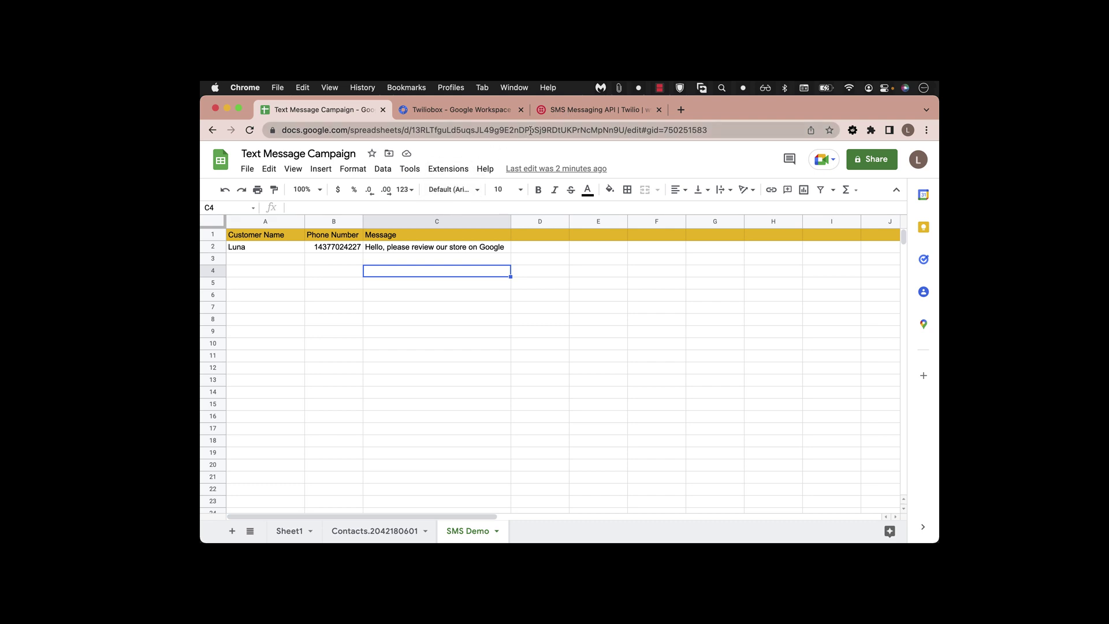
pyautogui.click(568, 110)
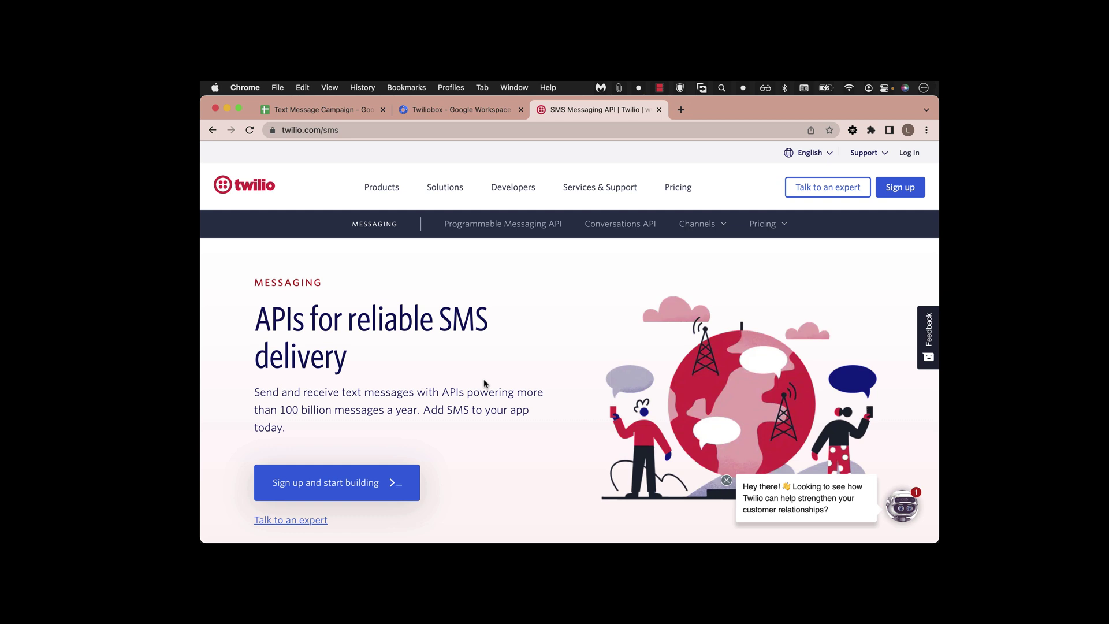
# Step: Skim the Twilio SMS page, then return to the Text Message Campaign spreadsheet
pyautogui.scroll(-1, 484, 384)
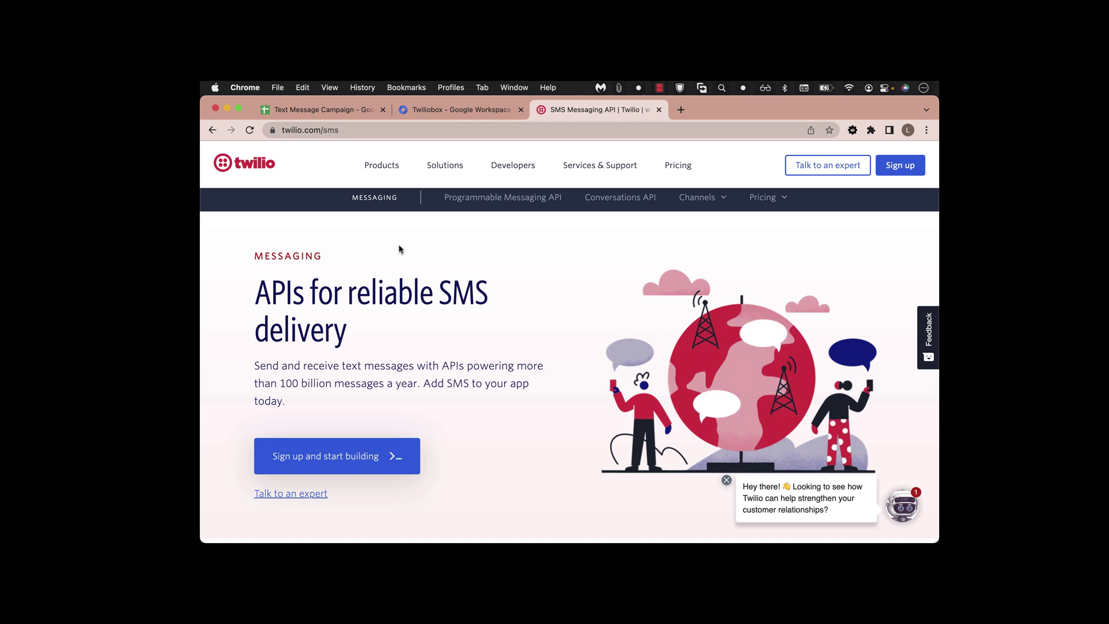
pyautogui.click(352, 112)
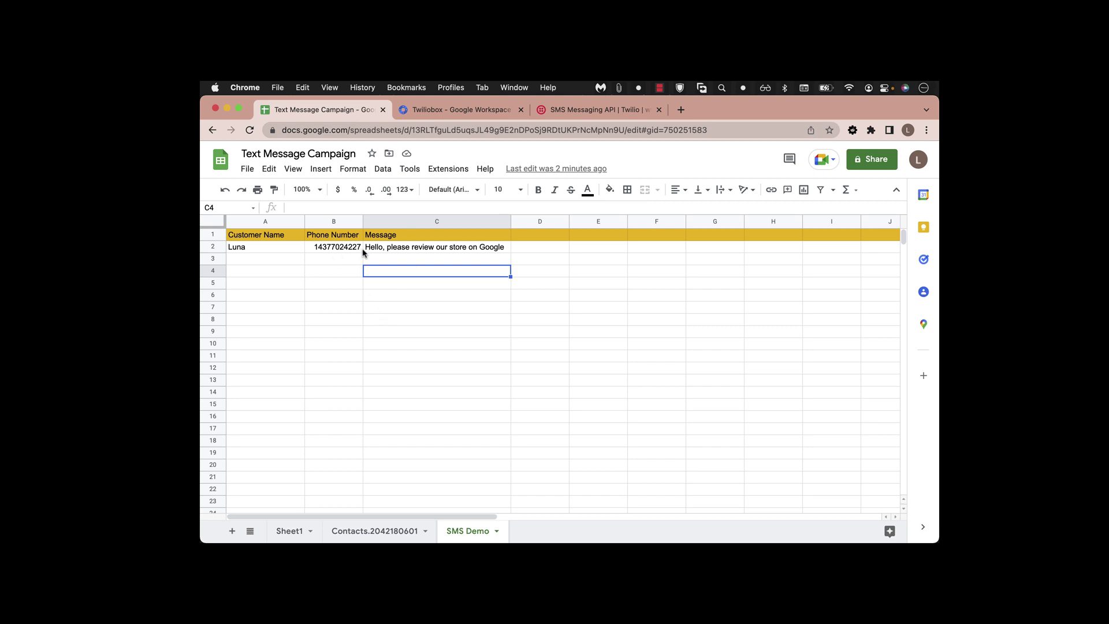
# Step: Launch the TwilioBox sidebar from Extensions > Twiliobox > Open
pyautogui.click(455, 167)
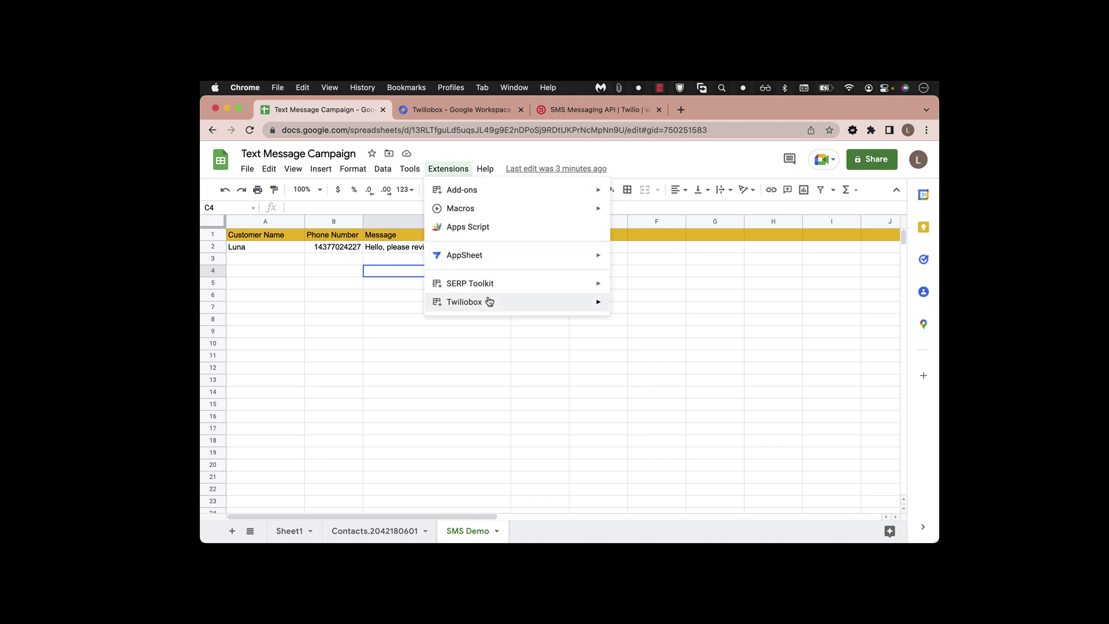
pyautogui.moveTo(489, 302)
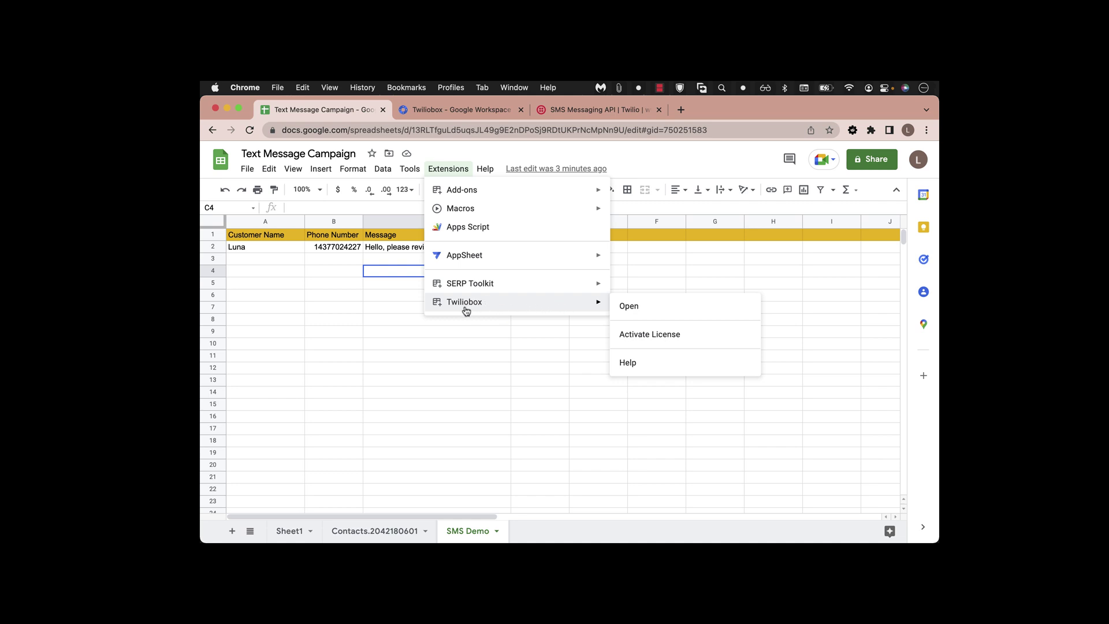
pyautogui.click(631, 312)
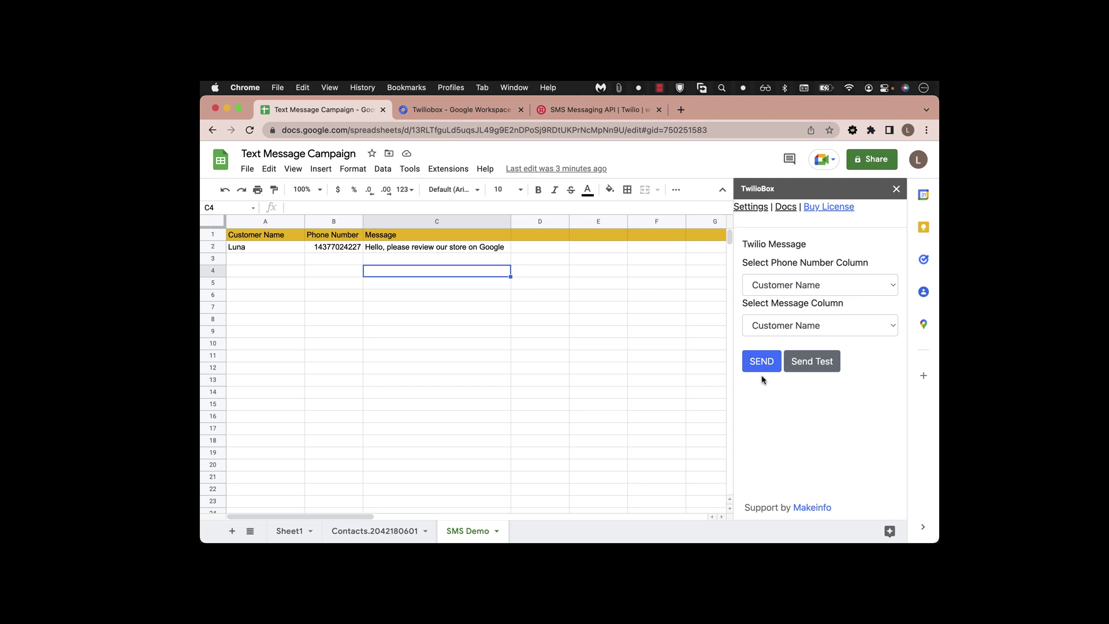
# Step: Check the Twilio phone number, Account SID and auth token in TwilioBox Settings, then save
pyautogui.click(752, 208)
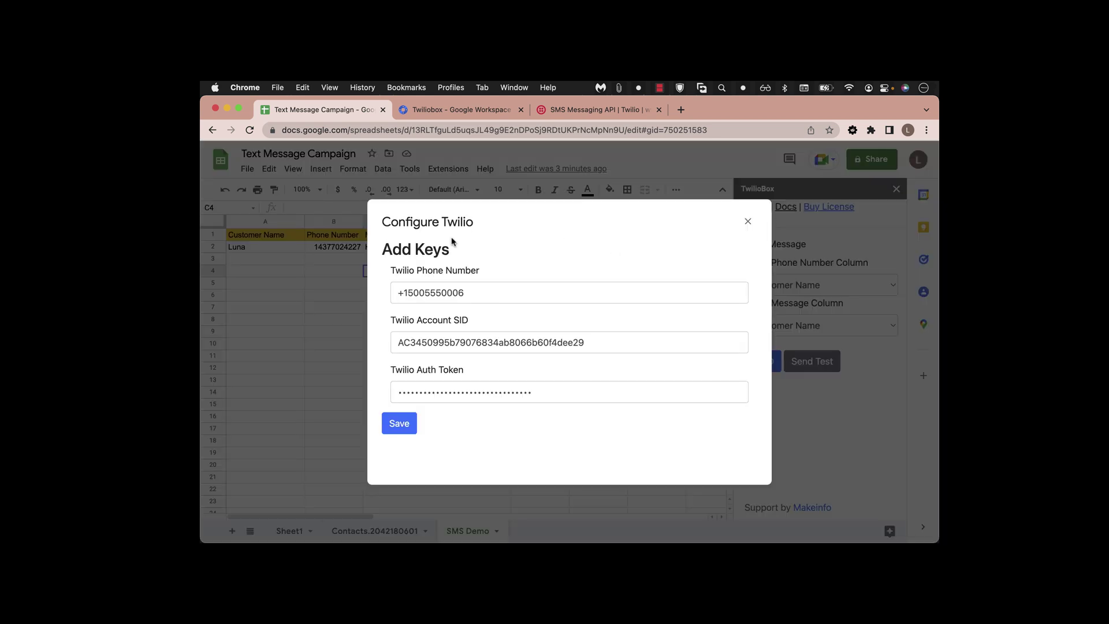
pyautogui.moveTo(398, 293); pyautogui.dragTo(479, 295)
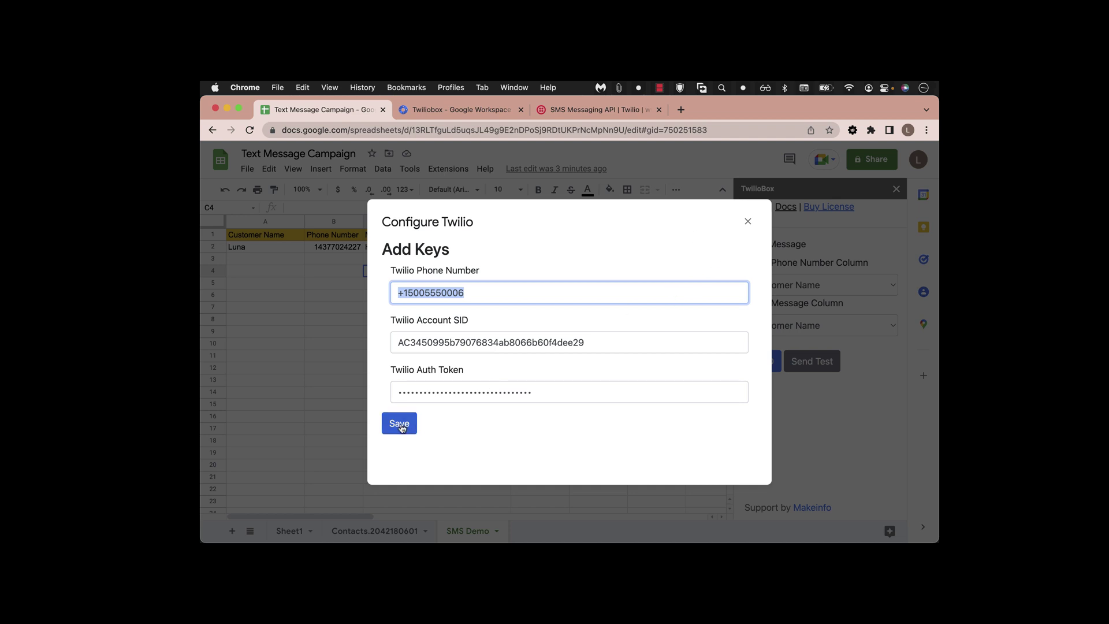
pyautogui.click(748, 222)
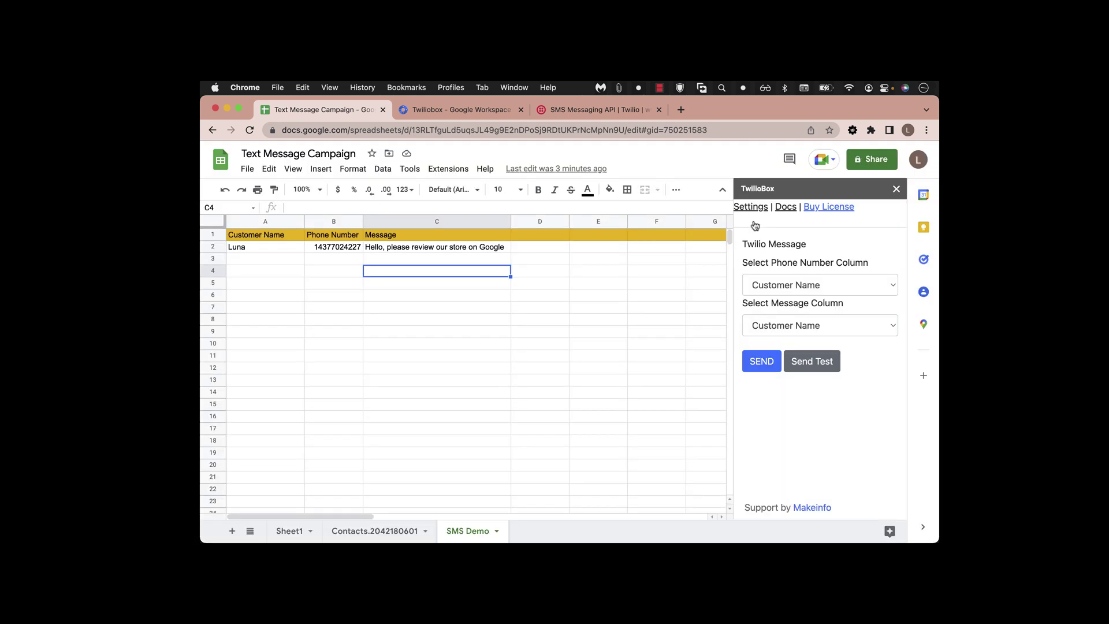
# Step: Map the Phone Number and Message columns in TwilioBox and send the SMS
pyautogui.click(768, 292)
pyautogui.click(781, 301)
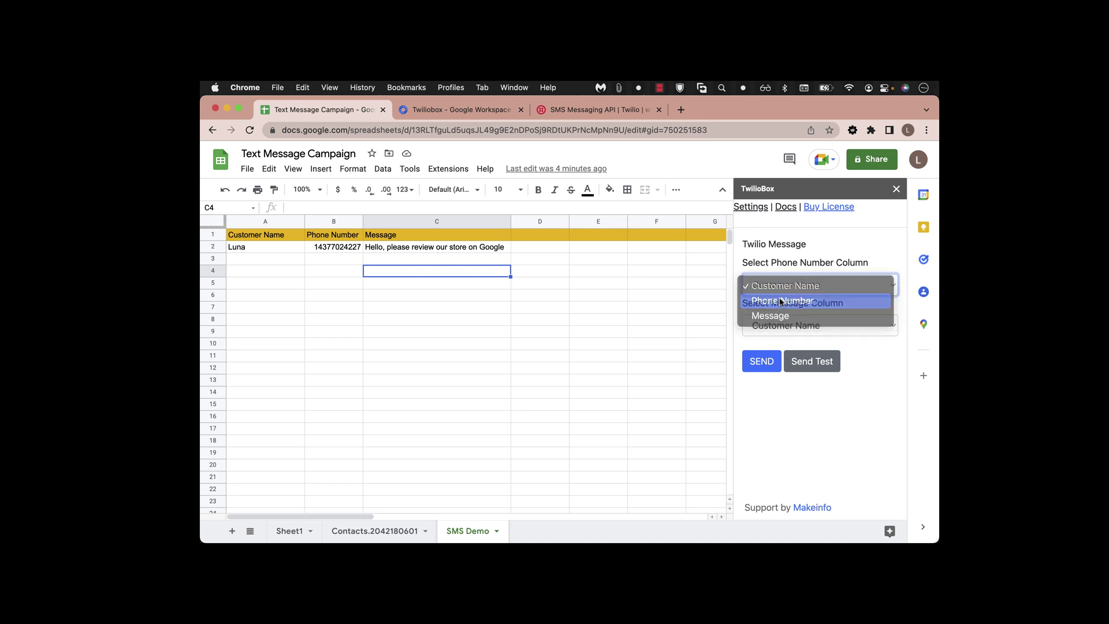
pyautogui.click(789, 322)
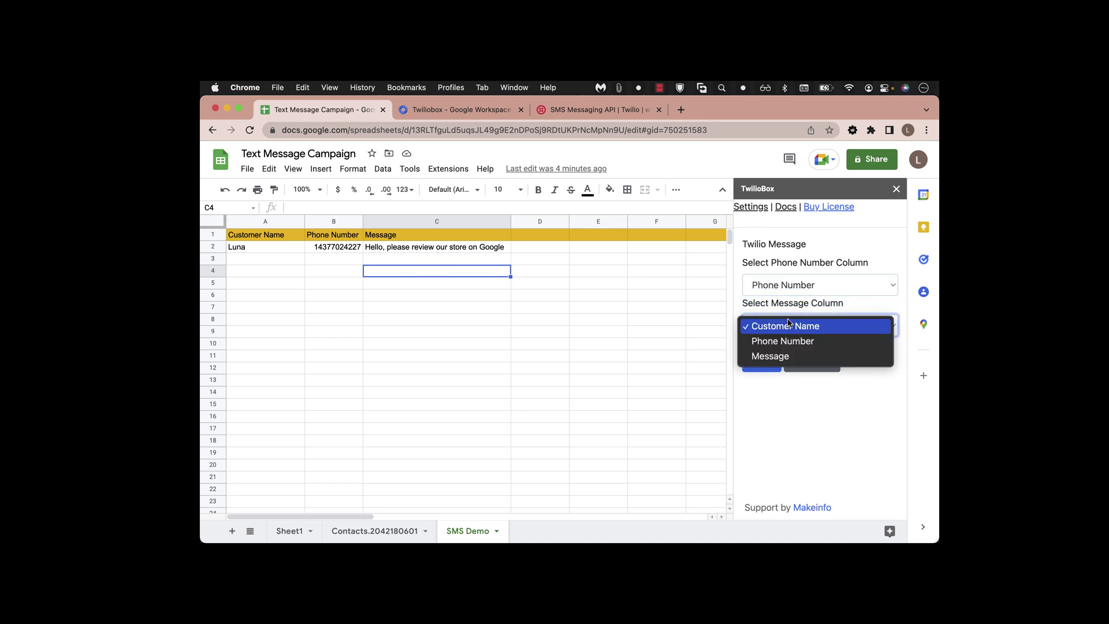
pyautogui.click(775, 355)
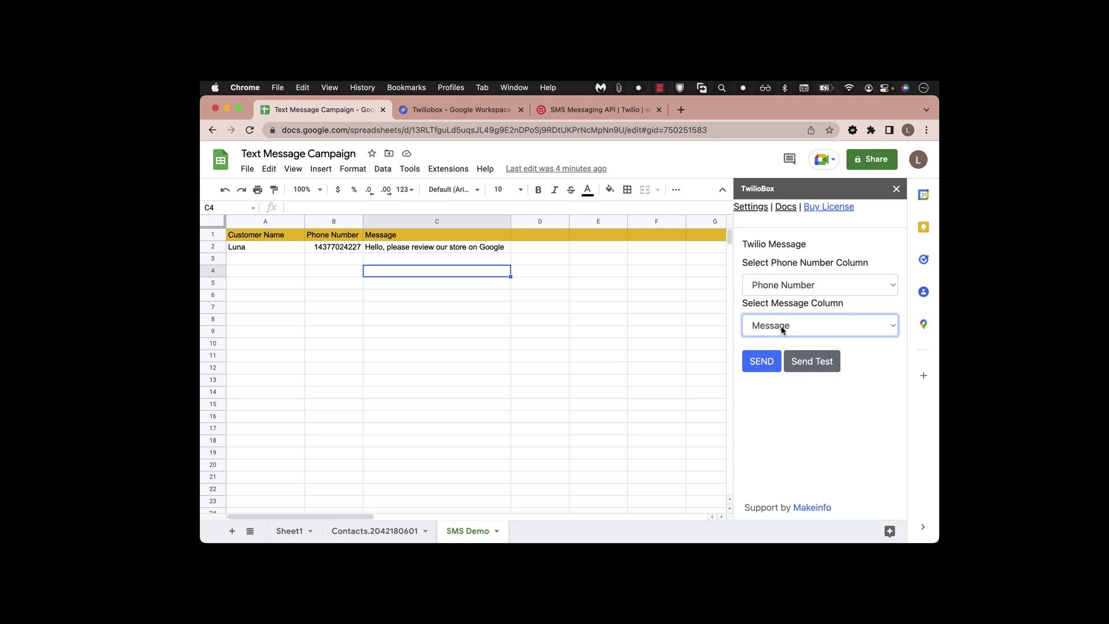
pyautogui.click(752, 361)
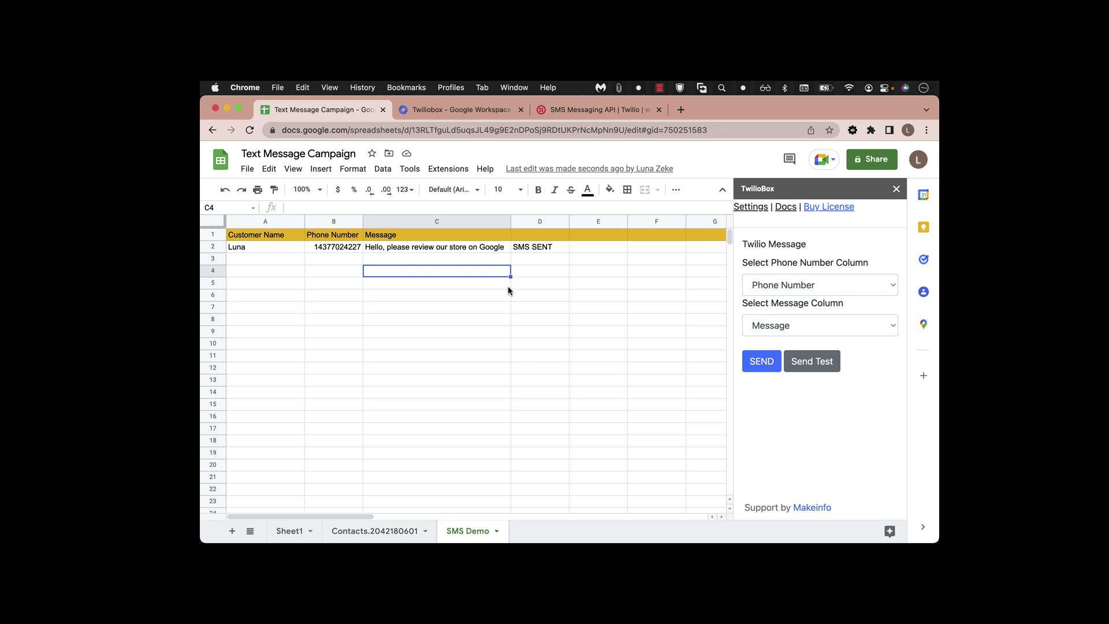
pyautogui.click(821, 360)
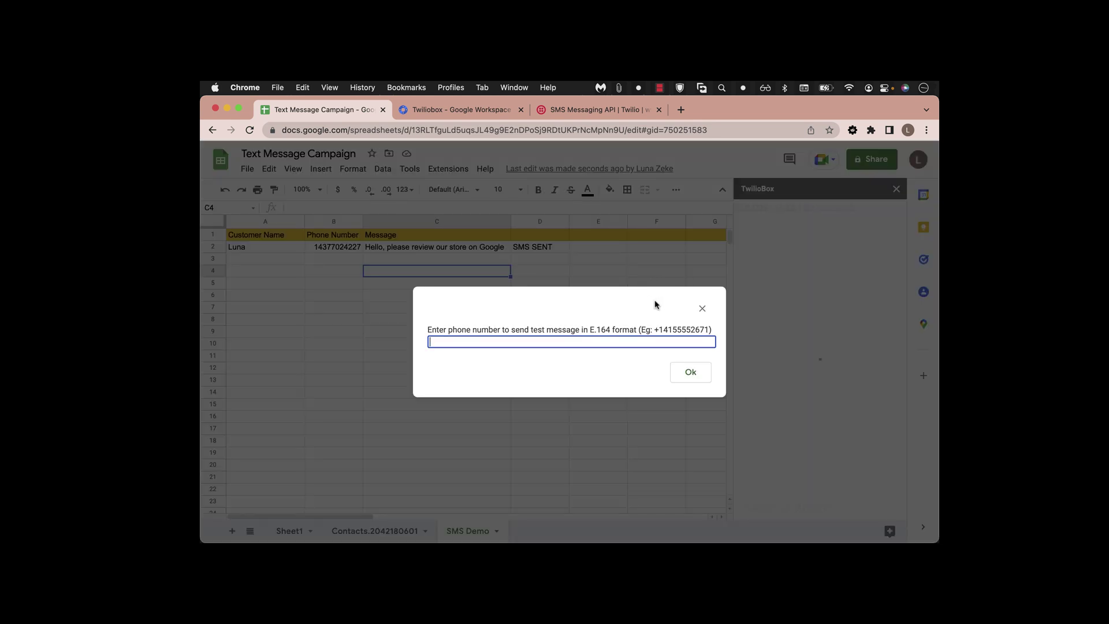
pyautogui.moveTo(646, 332); pyautogui.dragTo(707, 333)
pyautogui.click(577, 345)
pyautogui.click(703, 308)
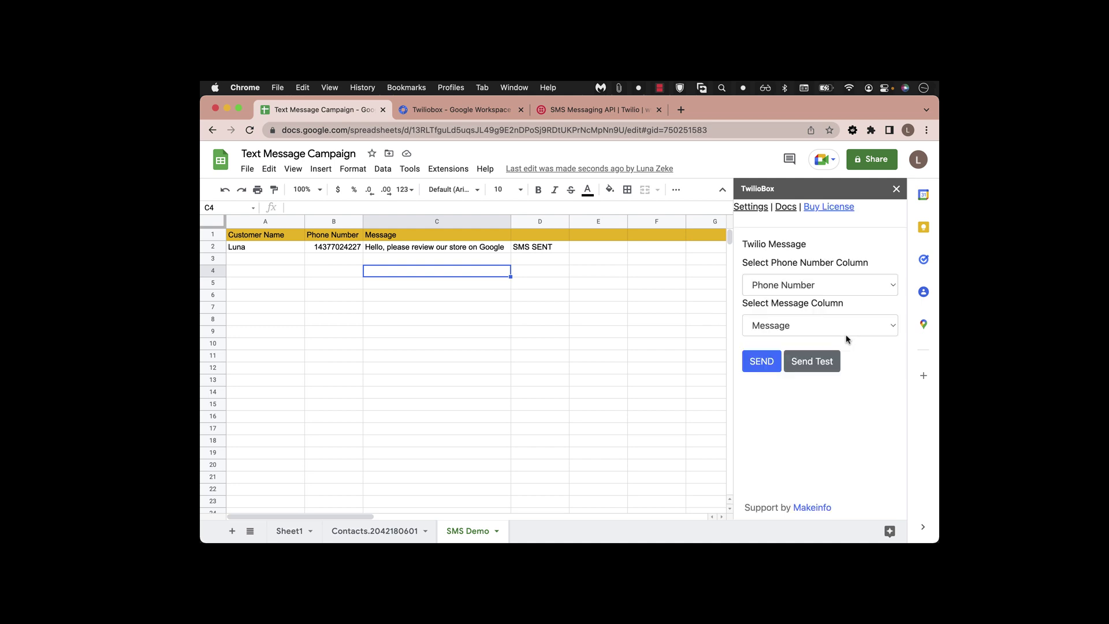